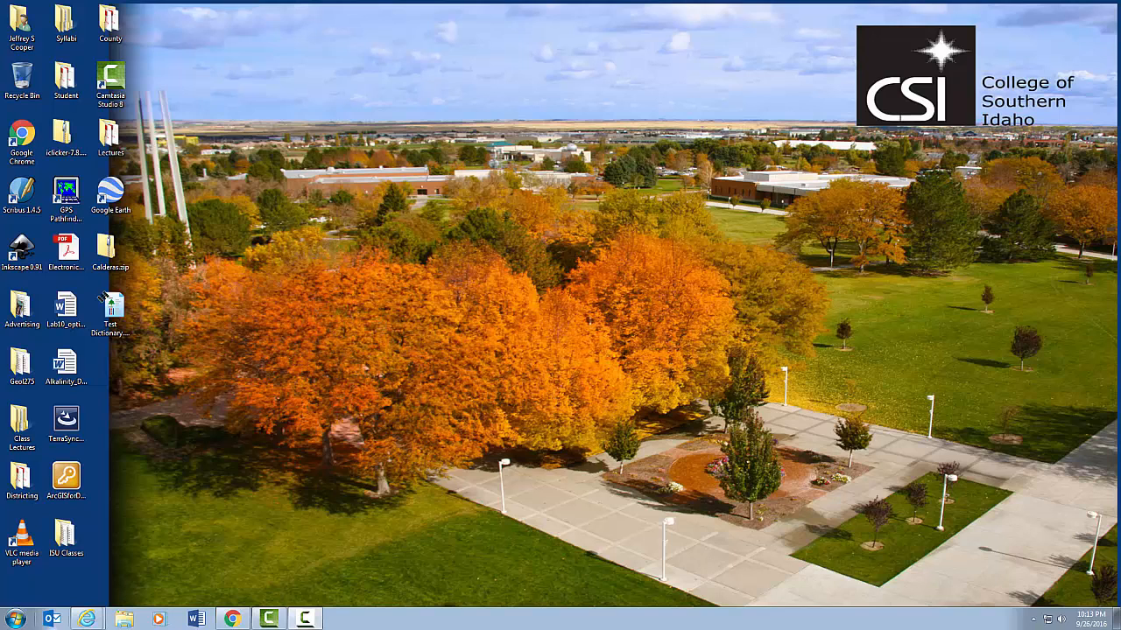
Launch GPS Pathfinder Office from the desktop and start with the Default project.
click(63, 206)
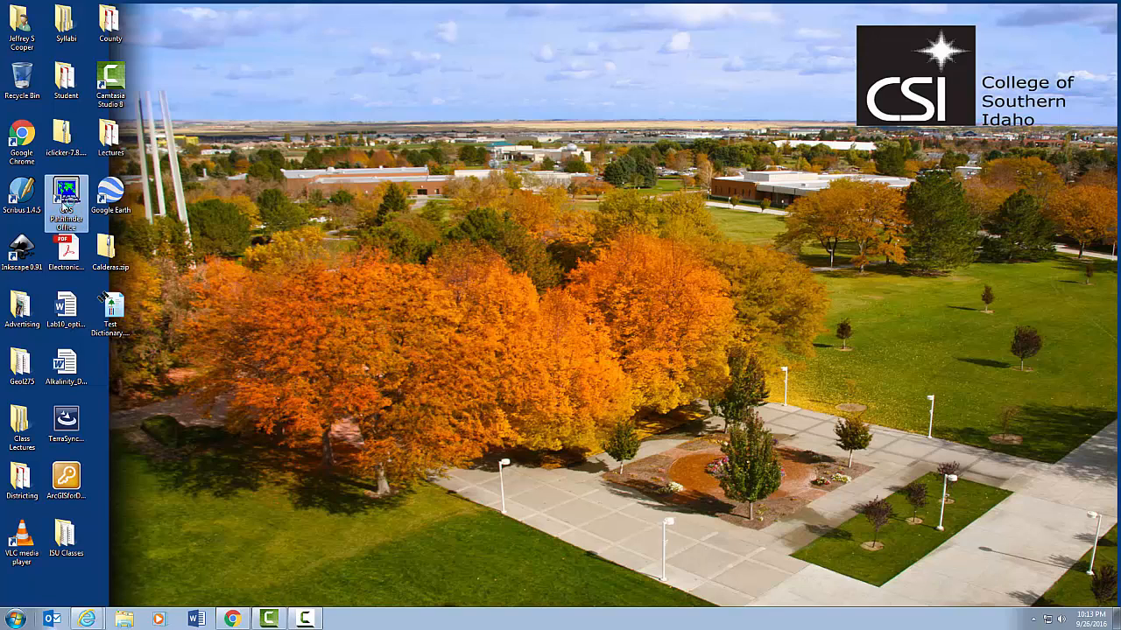
double_click(64, 207)
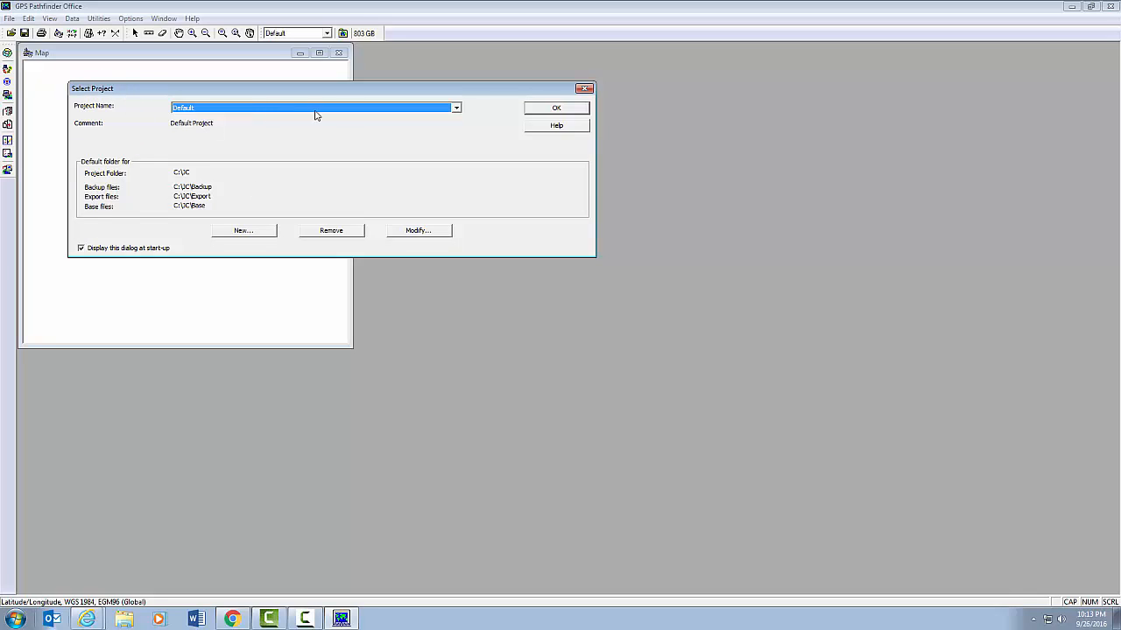
click(549, 109)
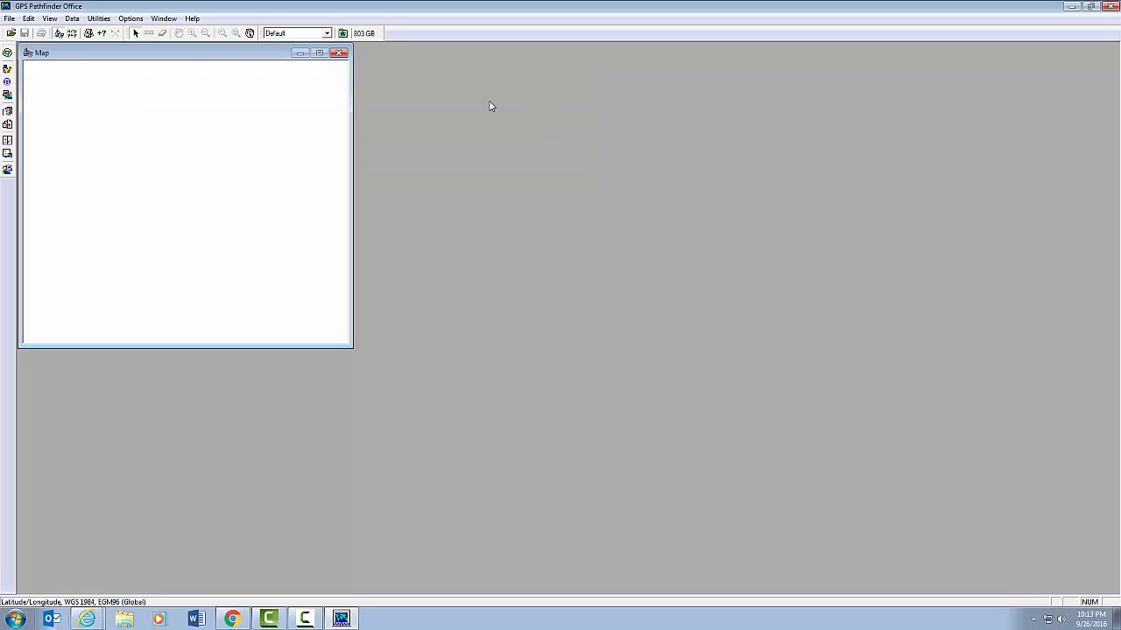
Open the data file JC-TASK2.SSF from the JC project folder in the map.
click(11, 33)
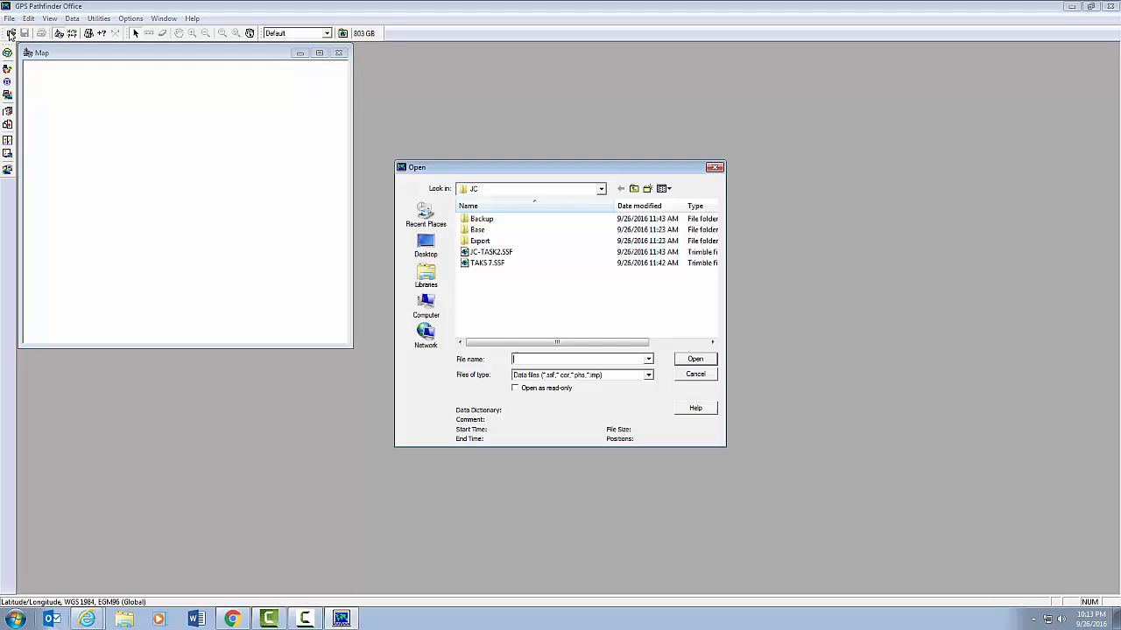
click(498, 253)
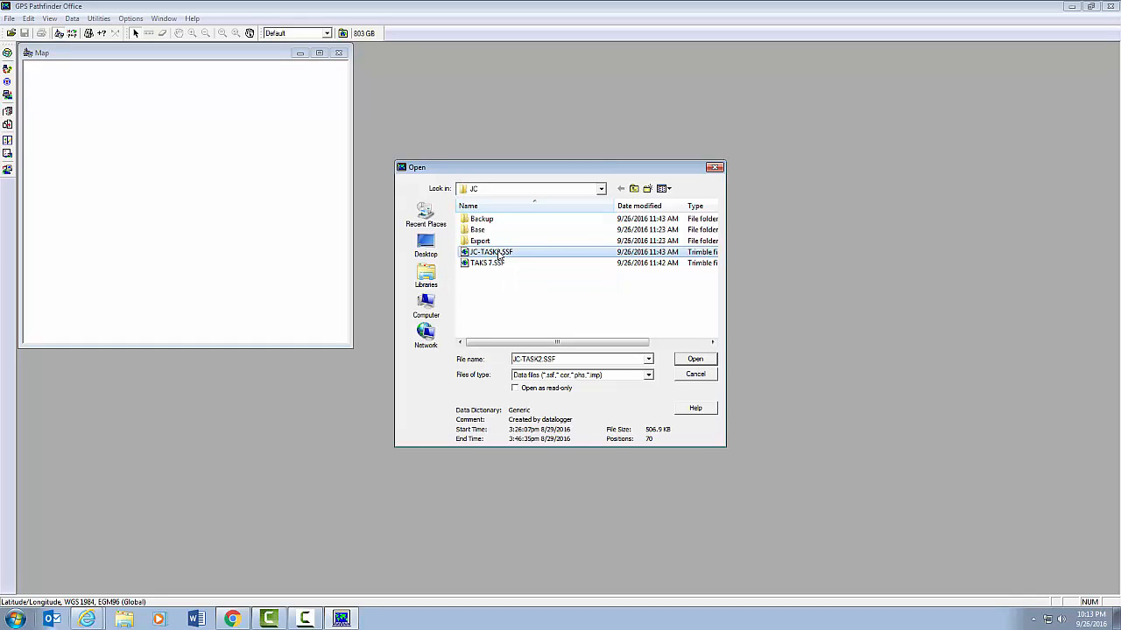
click(689, 361)
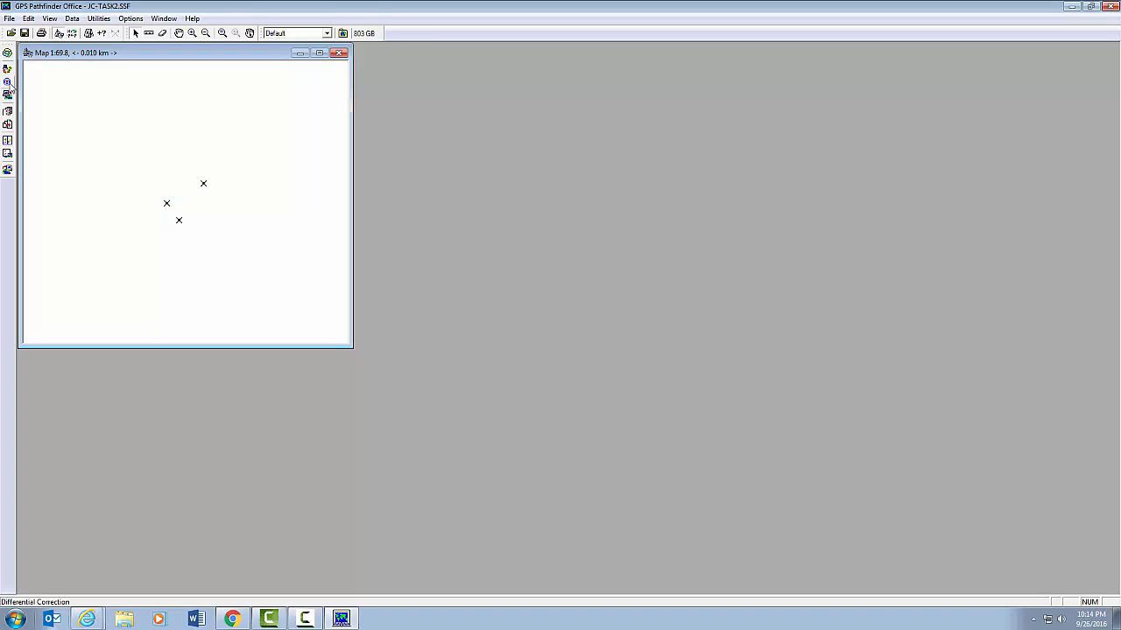
Start a differential correction of JC-TASK2.SSF, keeping automatic carrier and code processing as the processing type.
click(98, 19)
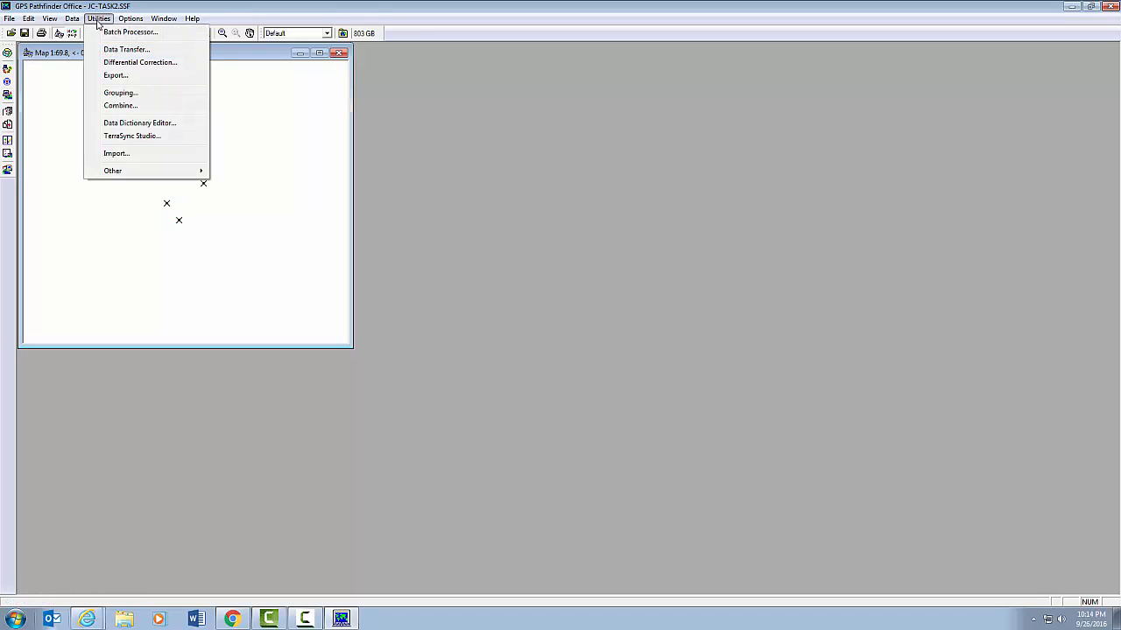
click(115, 67)
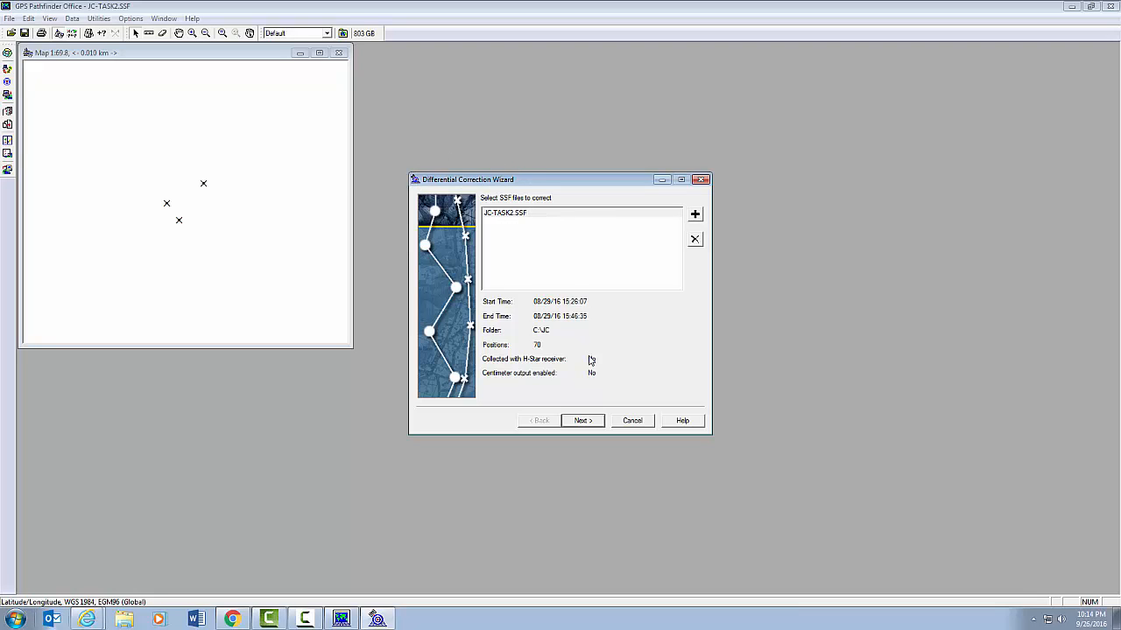
click(588, 426)
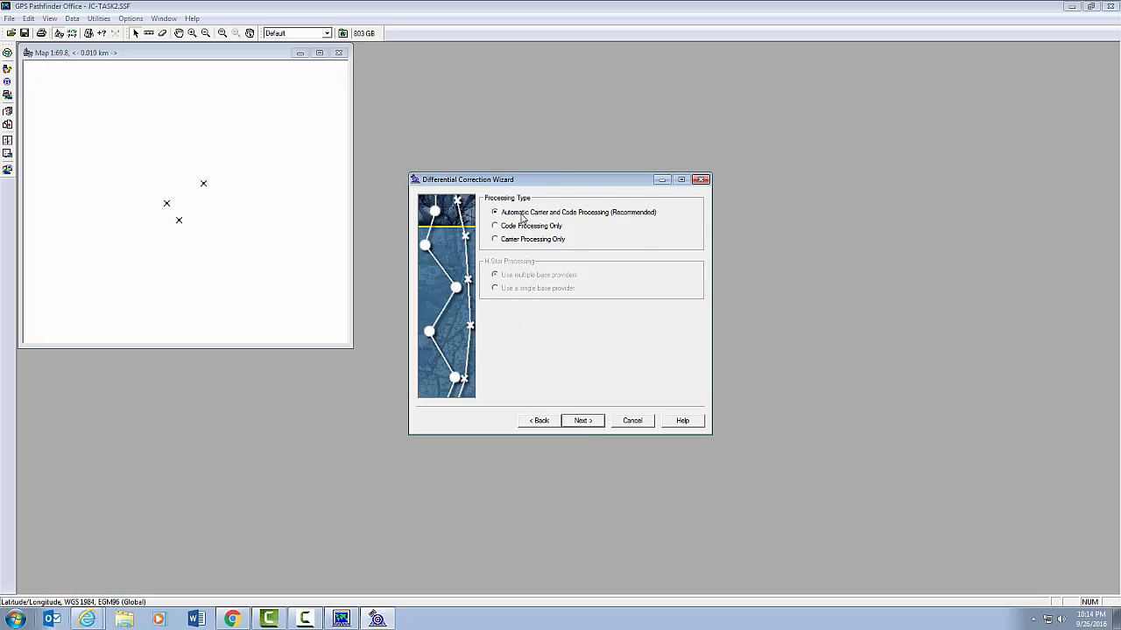
click(581, 421)
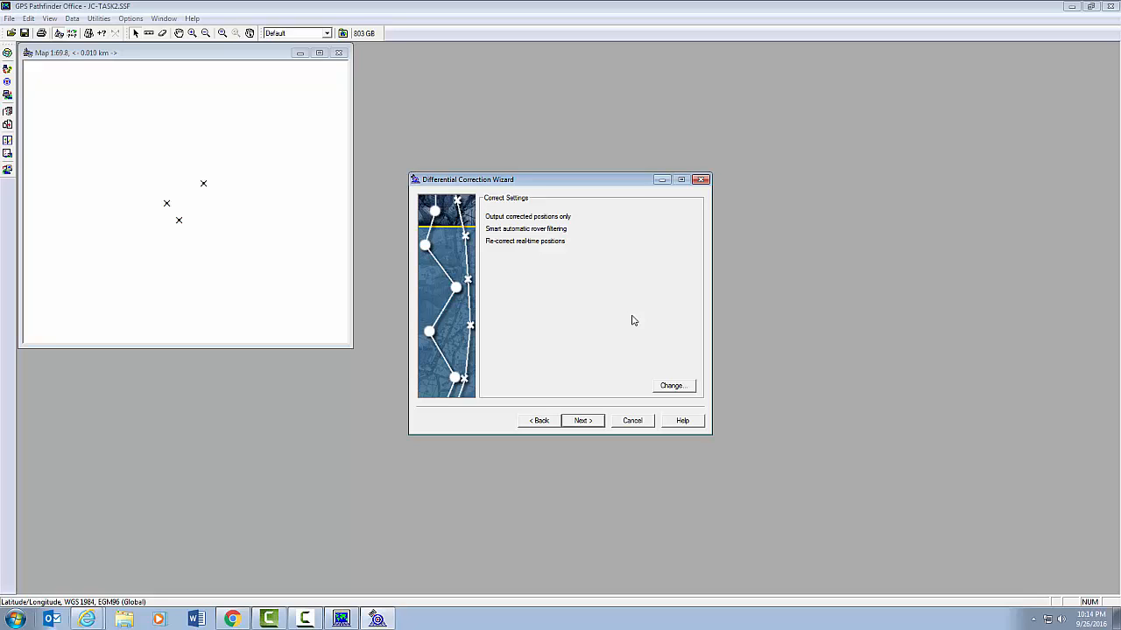
Change the correction settings to output both corrected and uncorrected positions, and accept them.
click(671, 388)
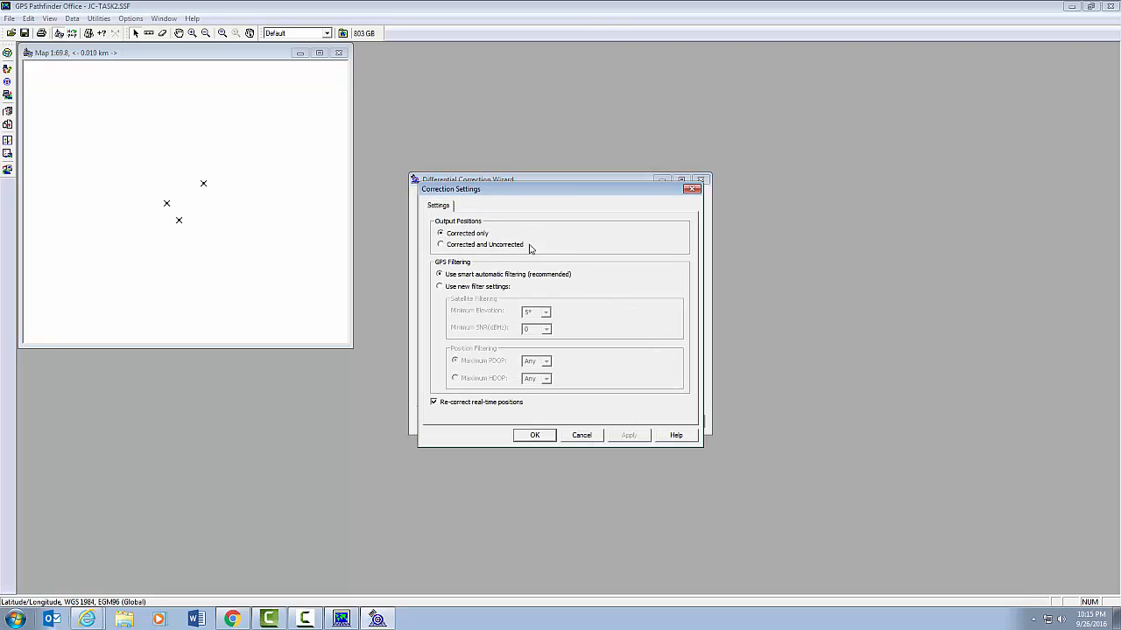
click(441, 246)
click(536, 436)
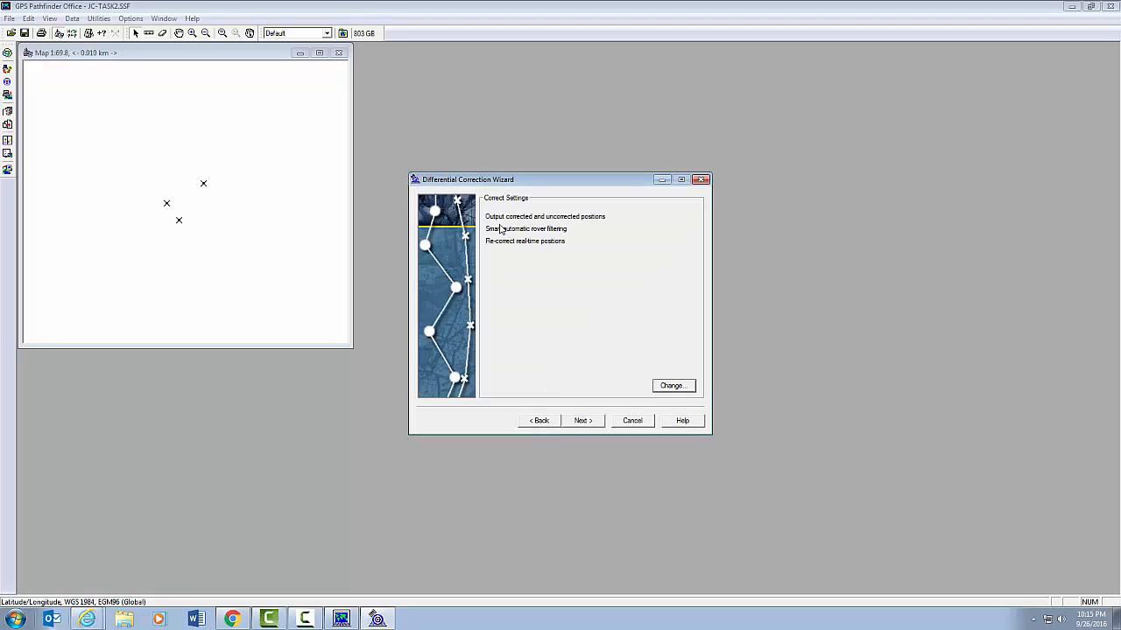
click(585, 421)
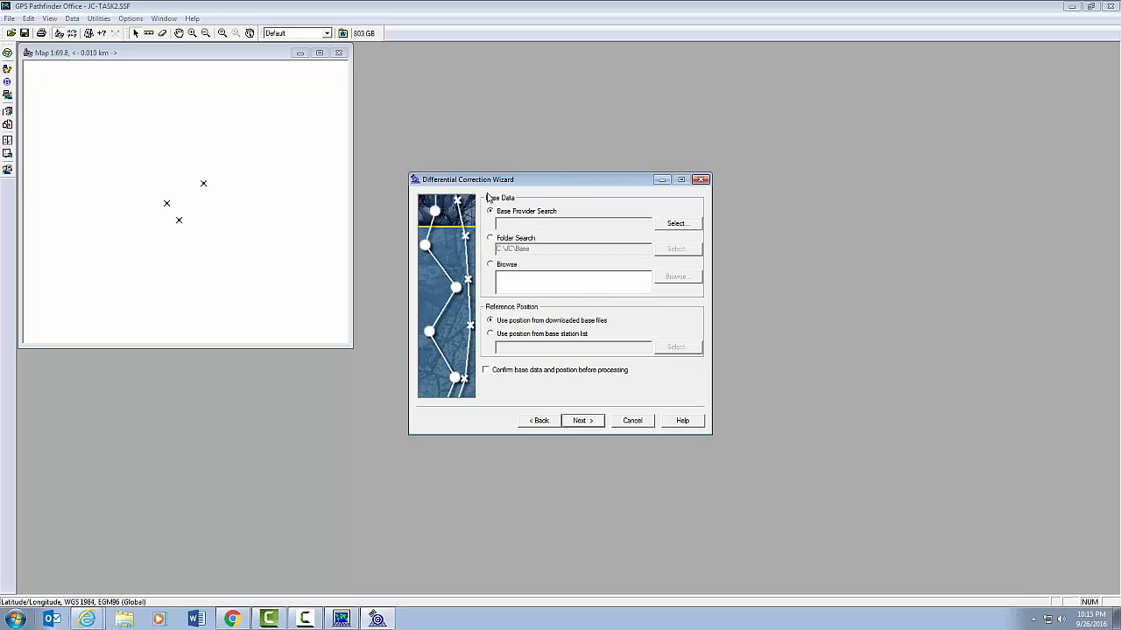
Choose UNAVCO, Paul, ID (p677) as the base provider for the correction.
click(676, 226)
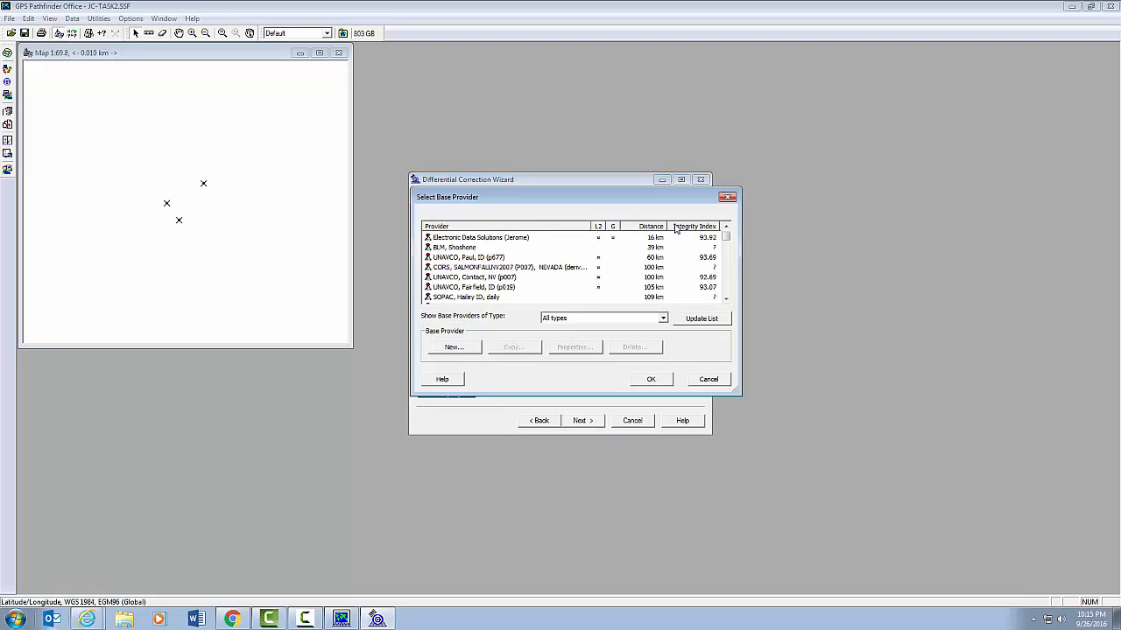
click(453, 260)
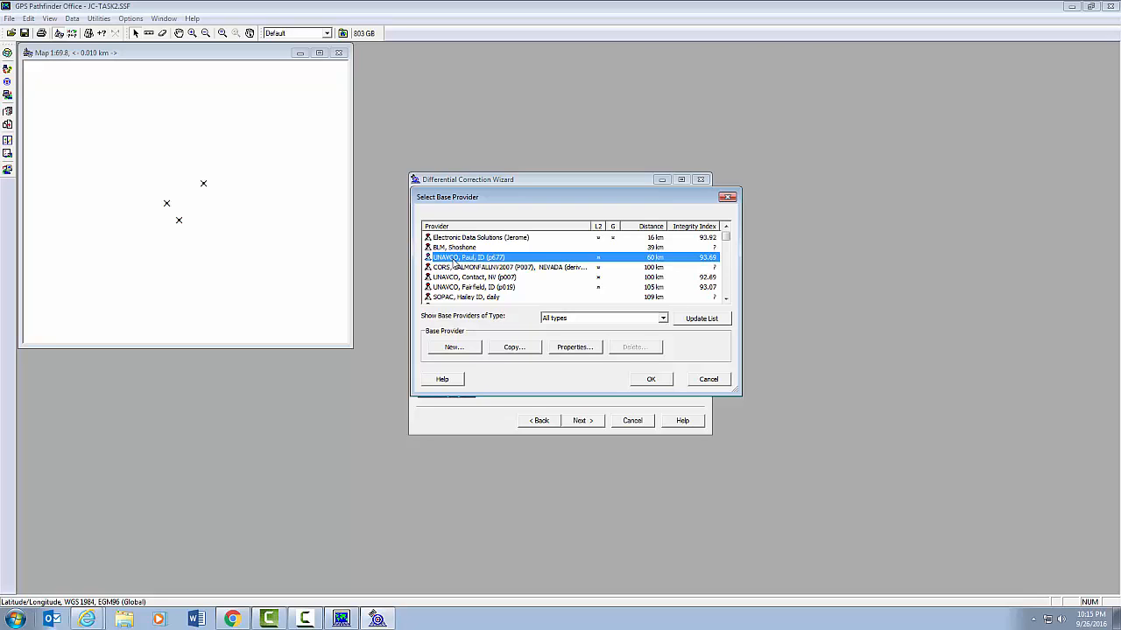
click(656, 384)
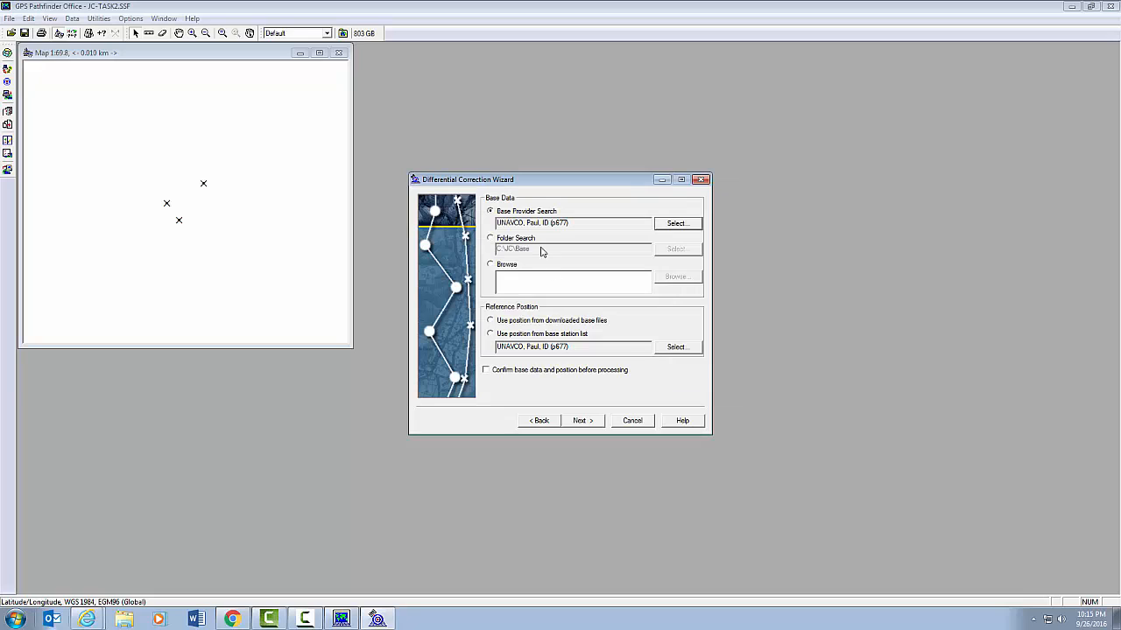
Set the reference position source to the position from the base station list.
click(582, 421)
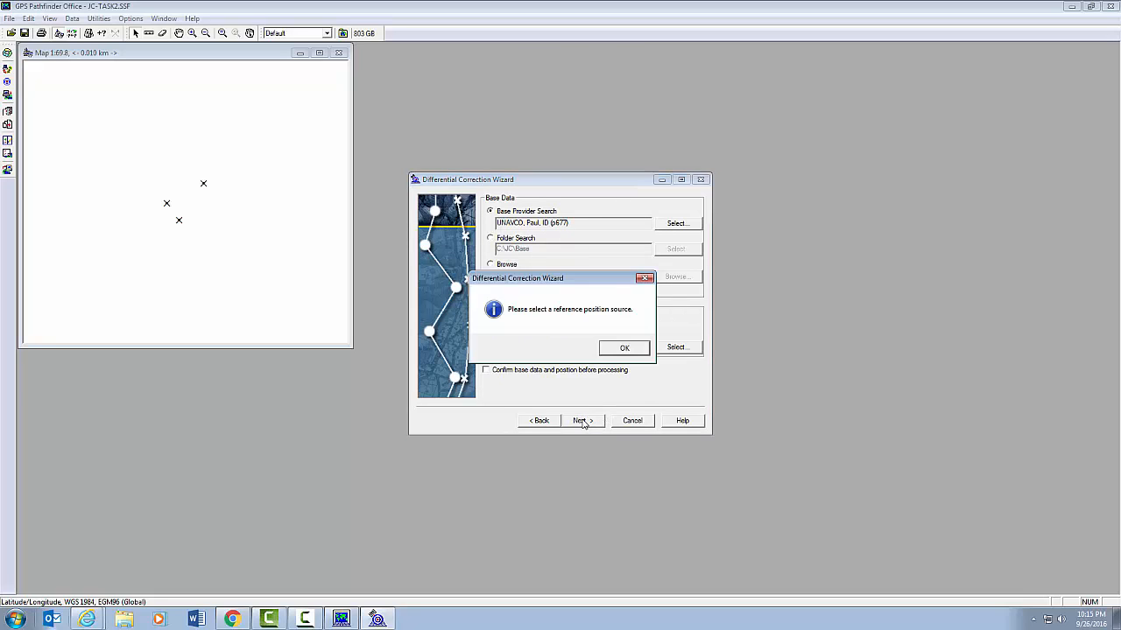
click(621, 349)
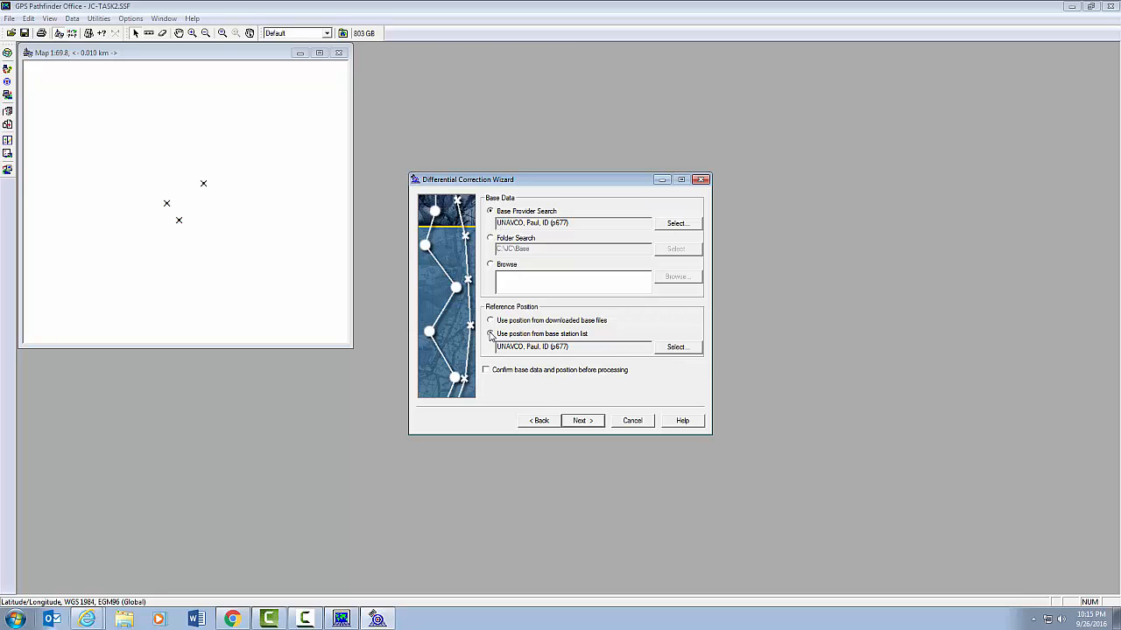
click(491, 336)
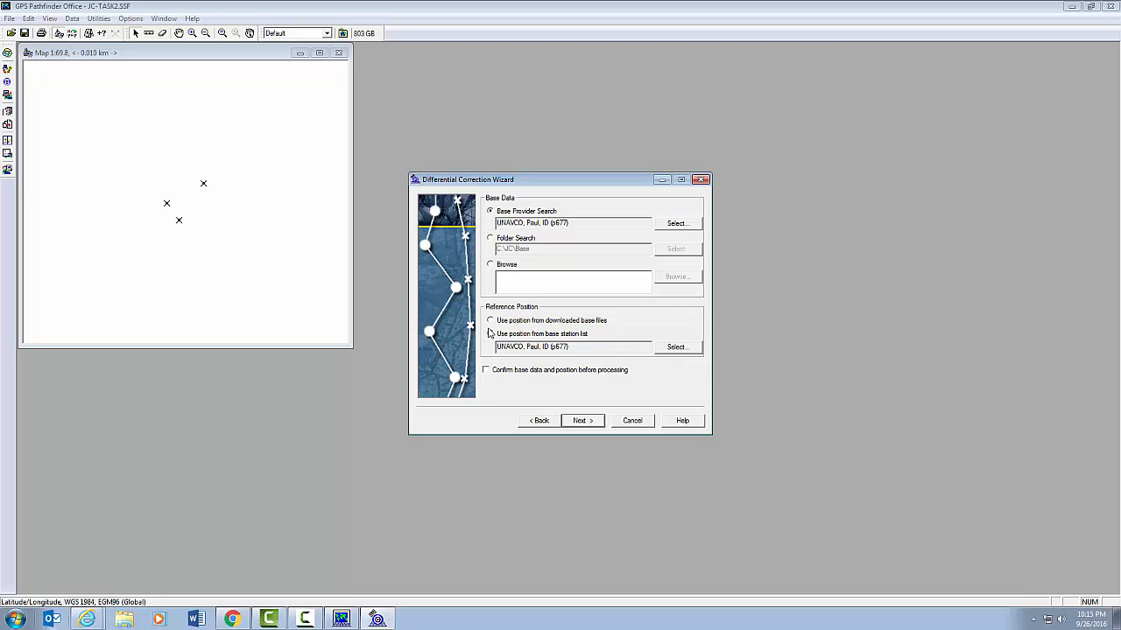
Run the correction with output to the project folder under a unique filename based on the input, and close the wizard.
click(578, 422)
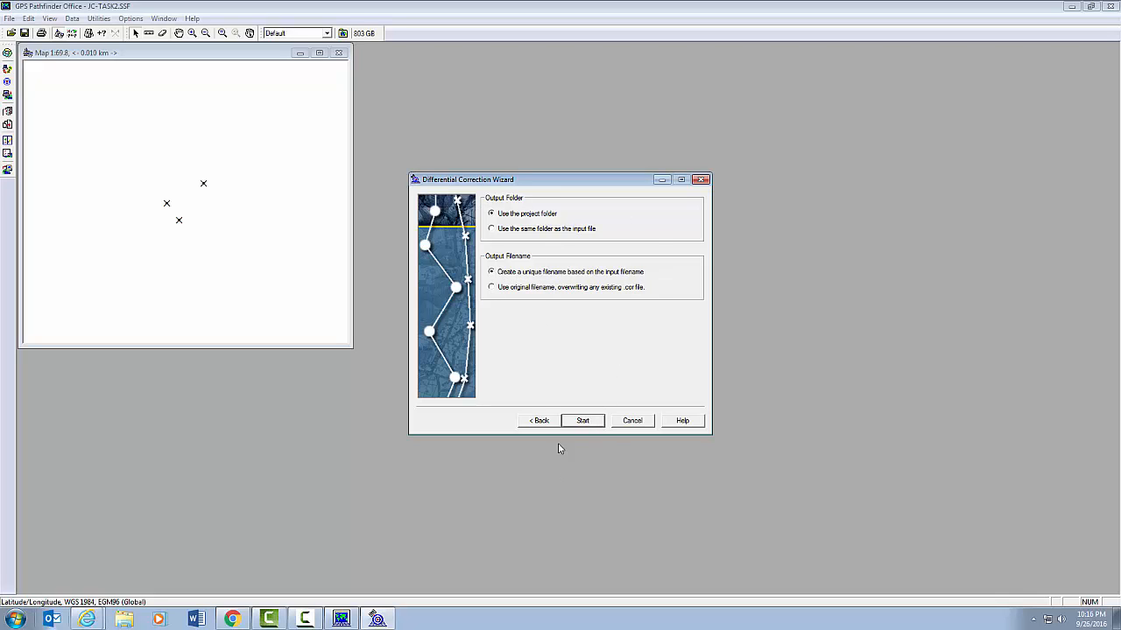
click(582, 422)
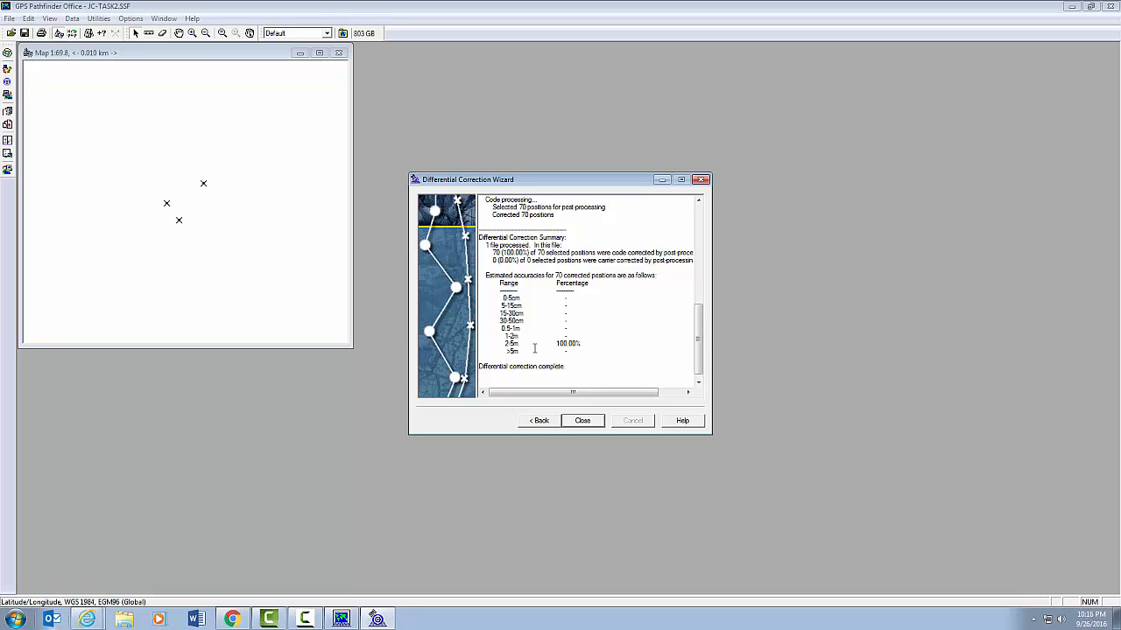
click(578, 424)
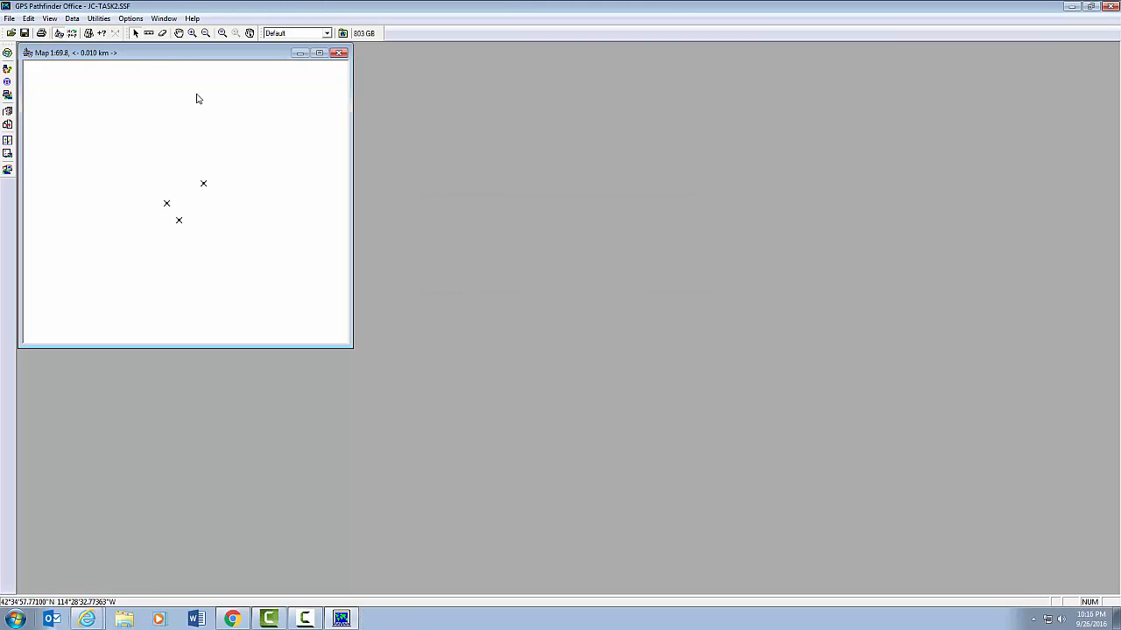
Open the corrected file JC-TASK2.cor in the map.
click(10, 33)
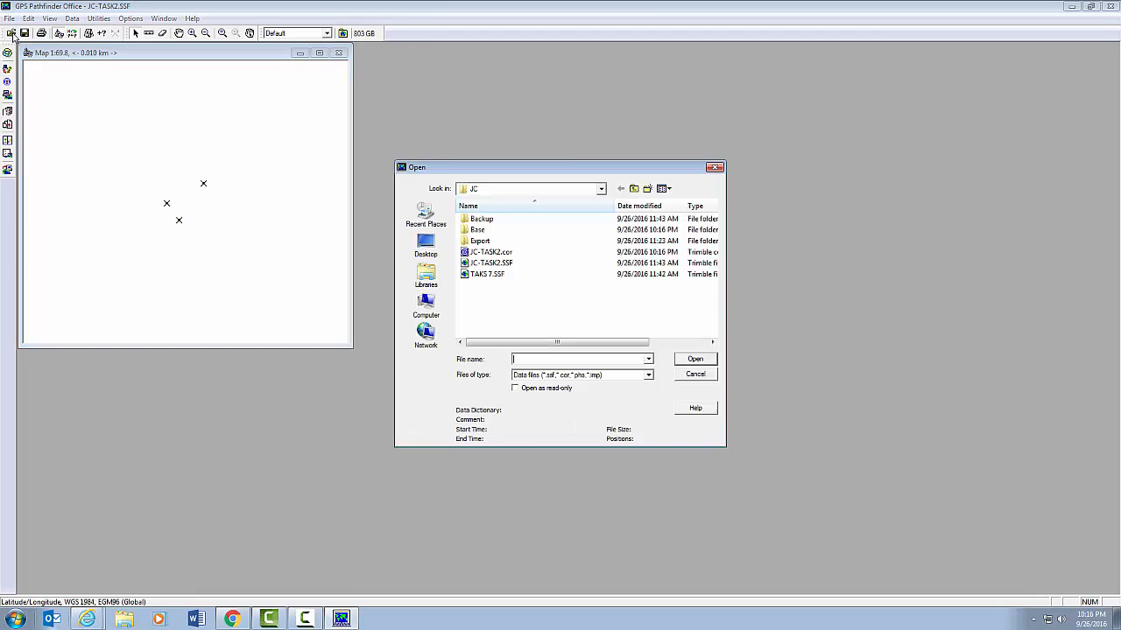
click(490, 253)
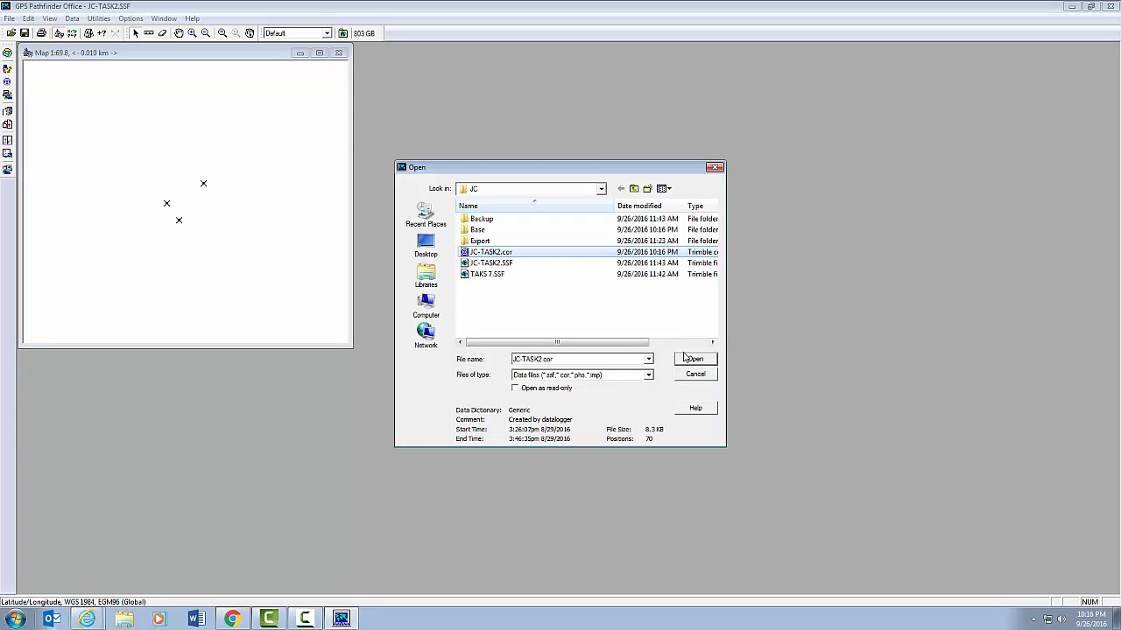
click(688, 359)
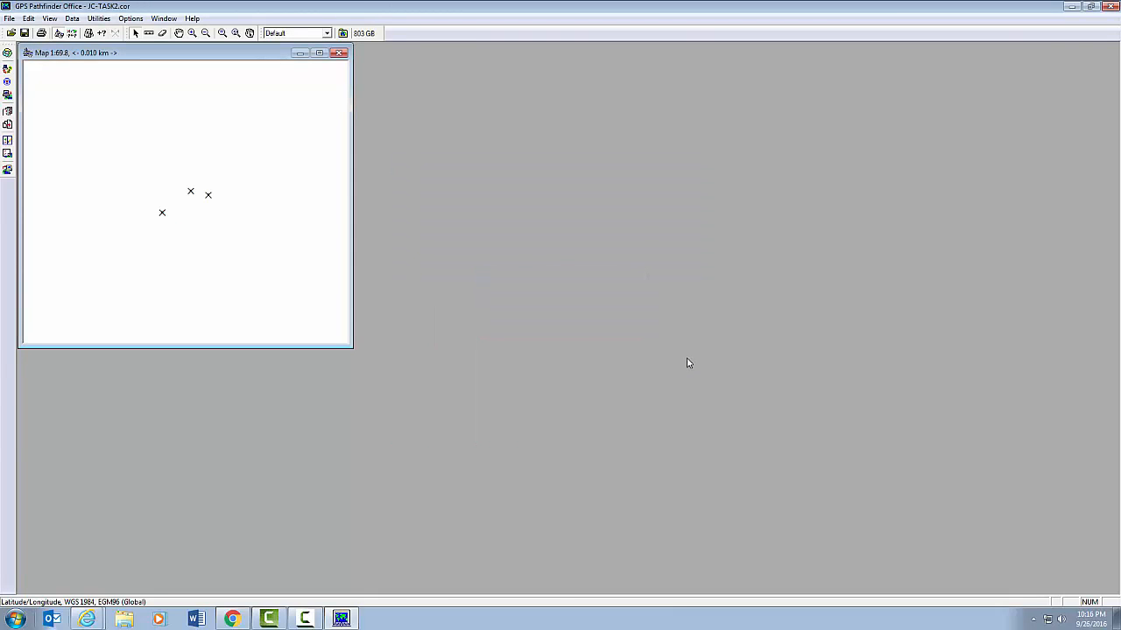
Reopen the uncorrected file JC-TASK2.SSF to compare its point positions with the corrected ones.
click(10, 33)
click(487, 263)
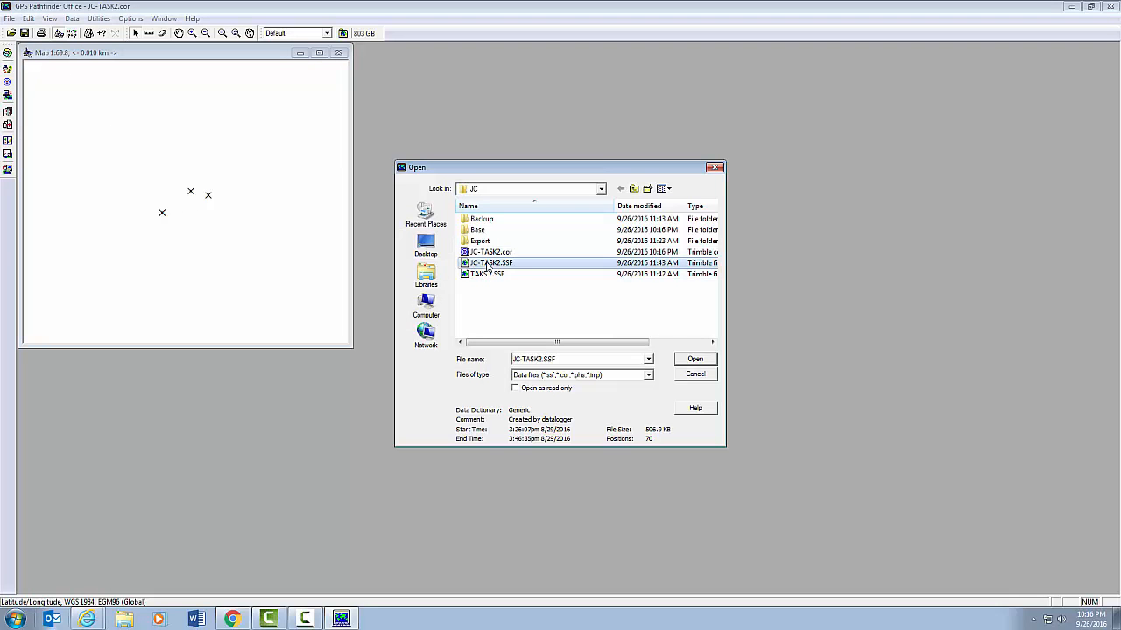
click(694, 360)
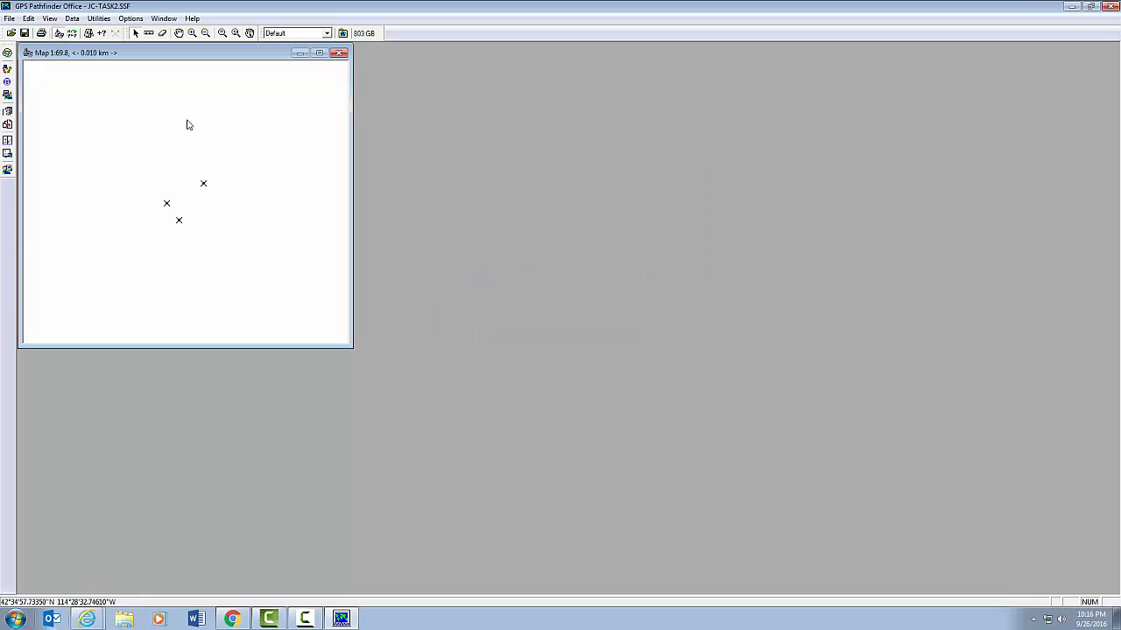
Switch the map back from the uncorrected data to the corrected file JC-TASK2.cor.
click(8, 18)
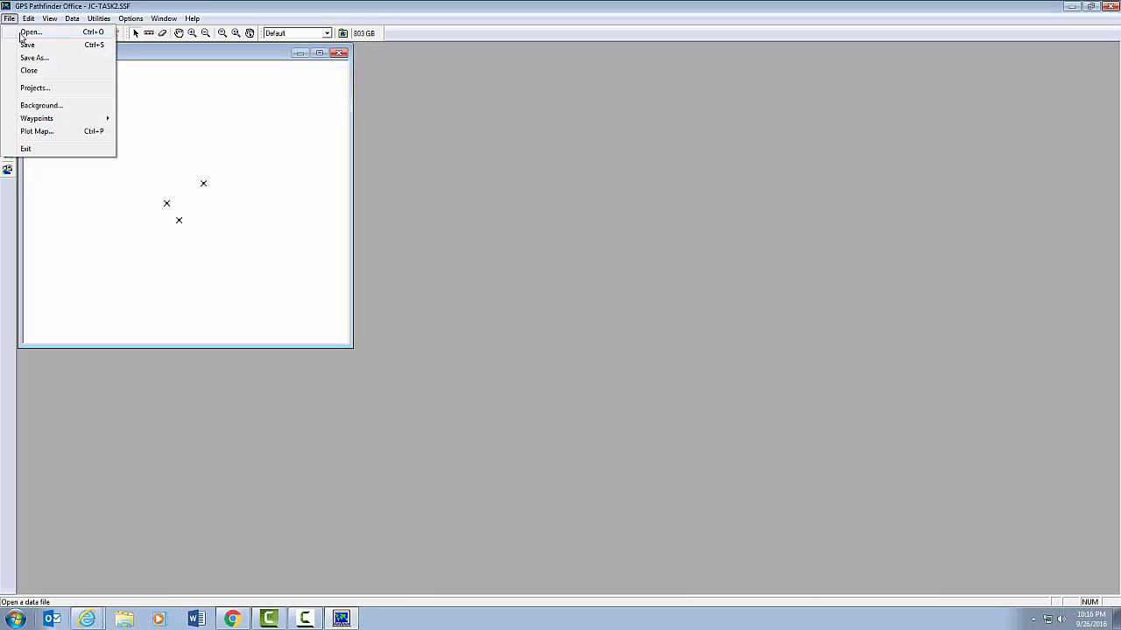
click(31, 31)
click(503, 253)
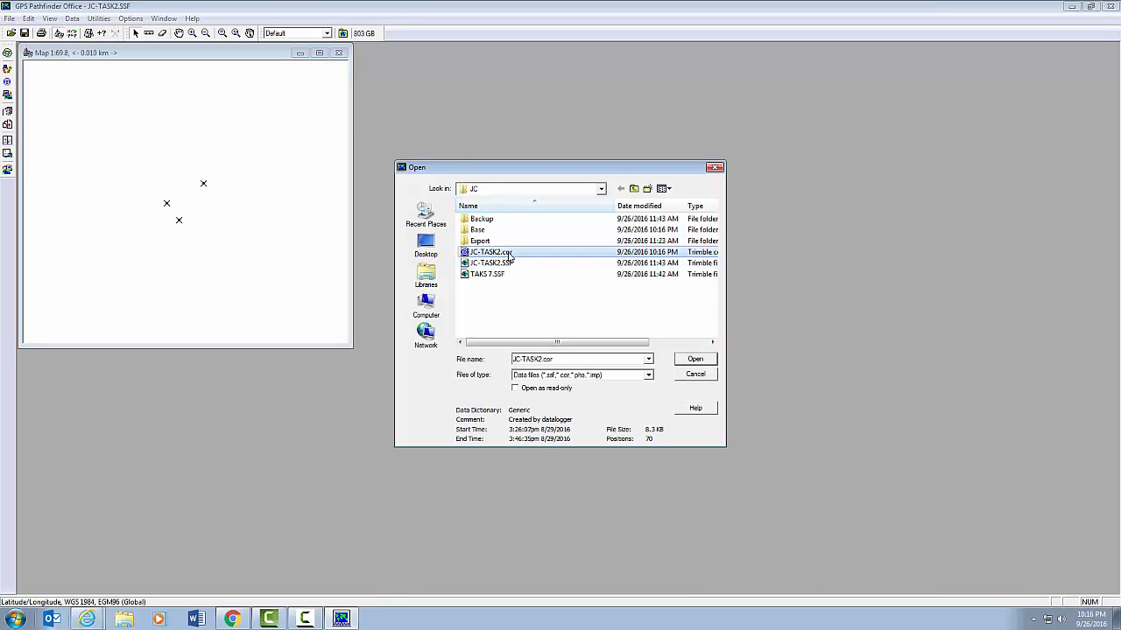
click(688, 359)
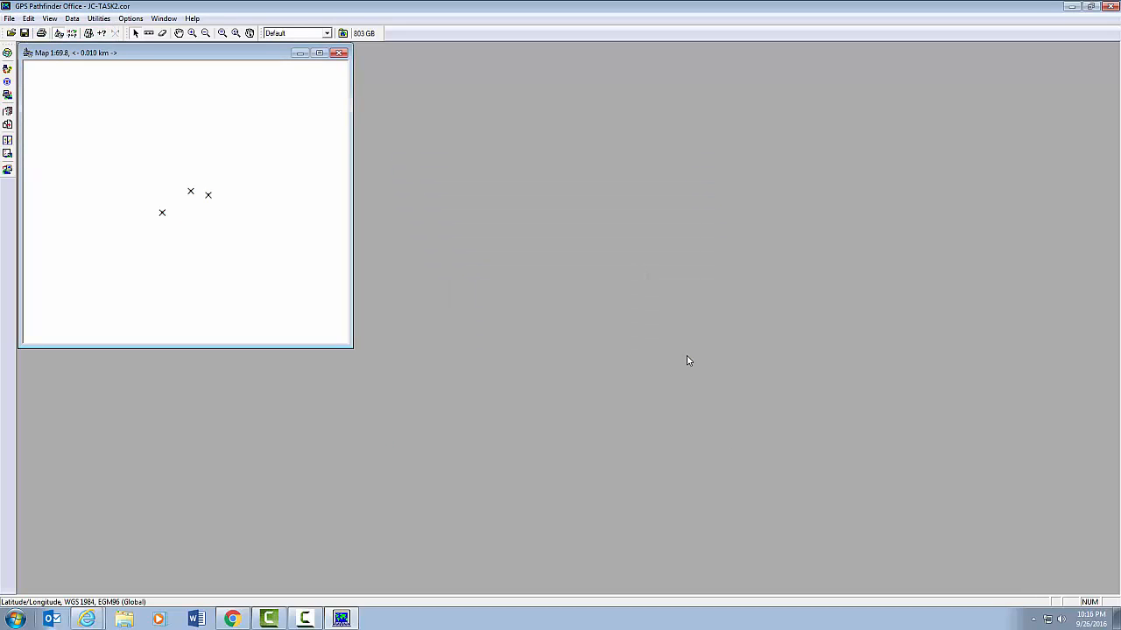